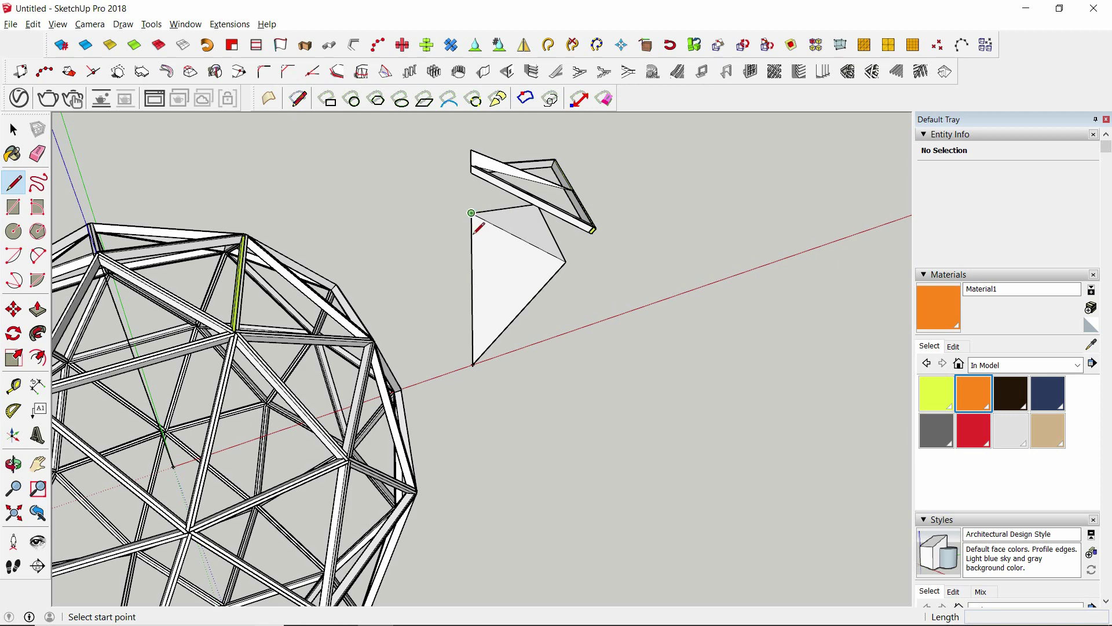
Step: Place a 72° protractor guide from the beam's end corner, based on its top edge
key(space)
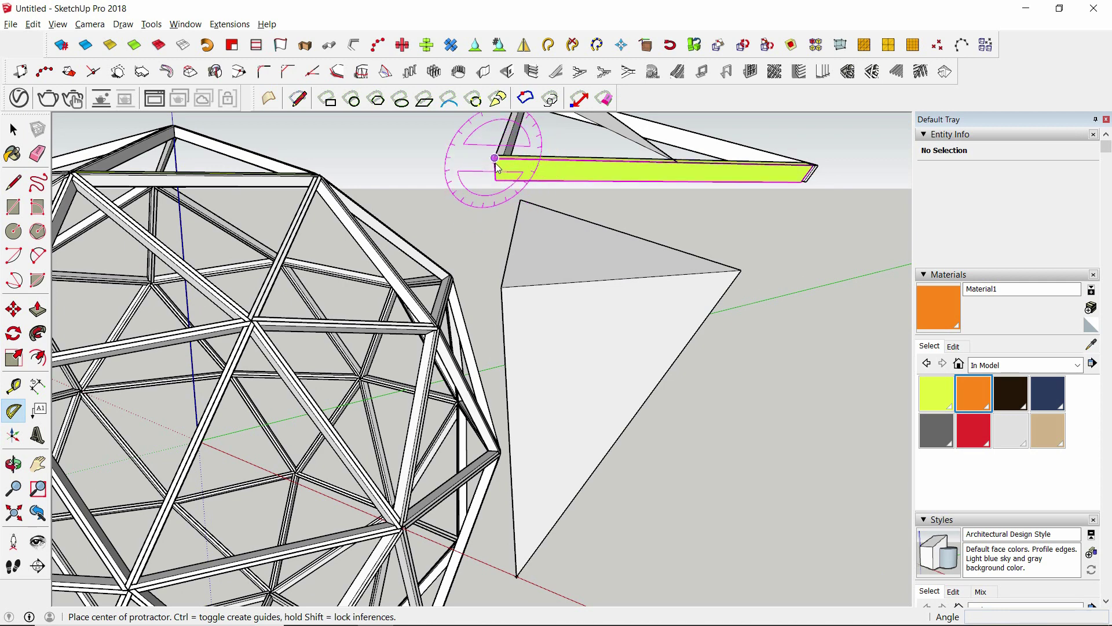
click(494, 158)
click(549, 159)
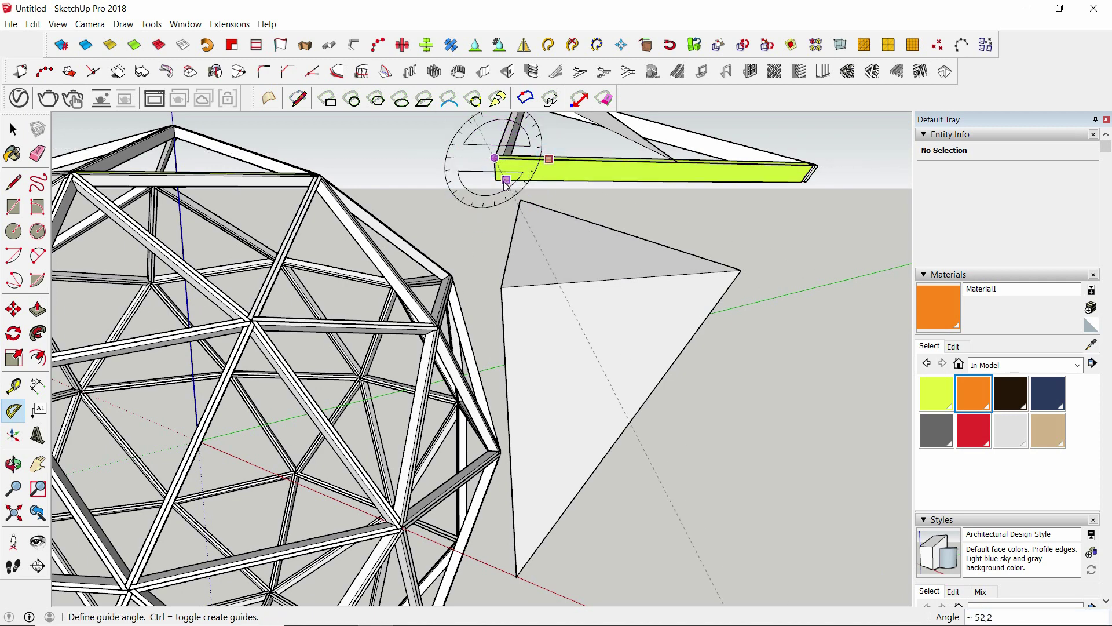
scroll(496, 184, up, 2)
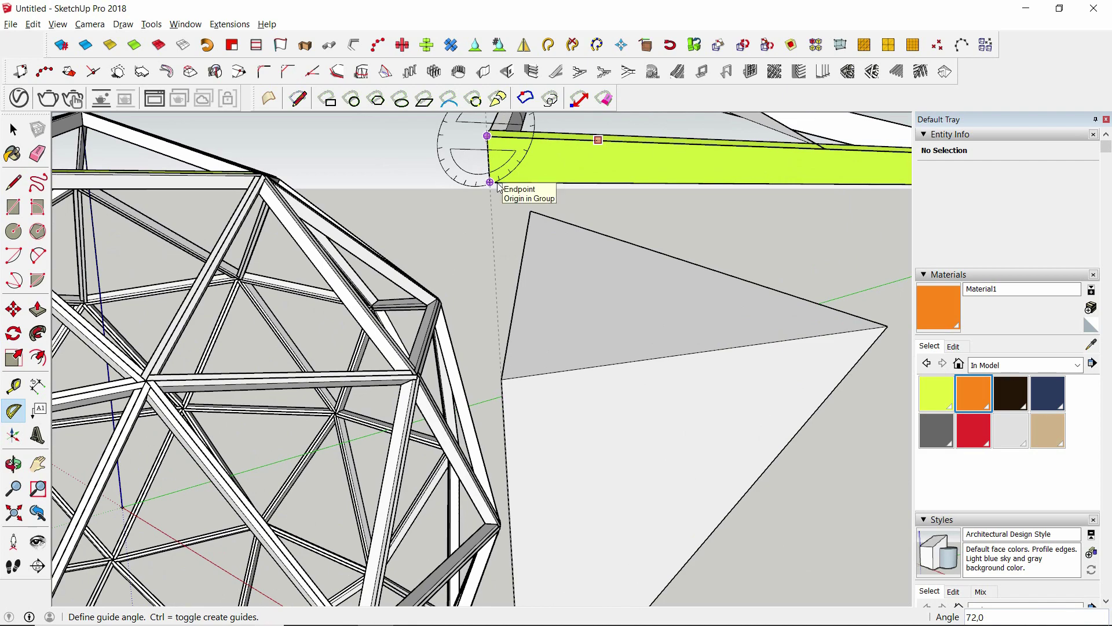
click(490, 183)
scroll(497, 187, down, 4)
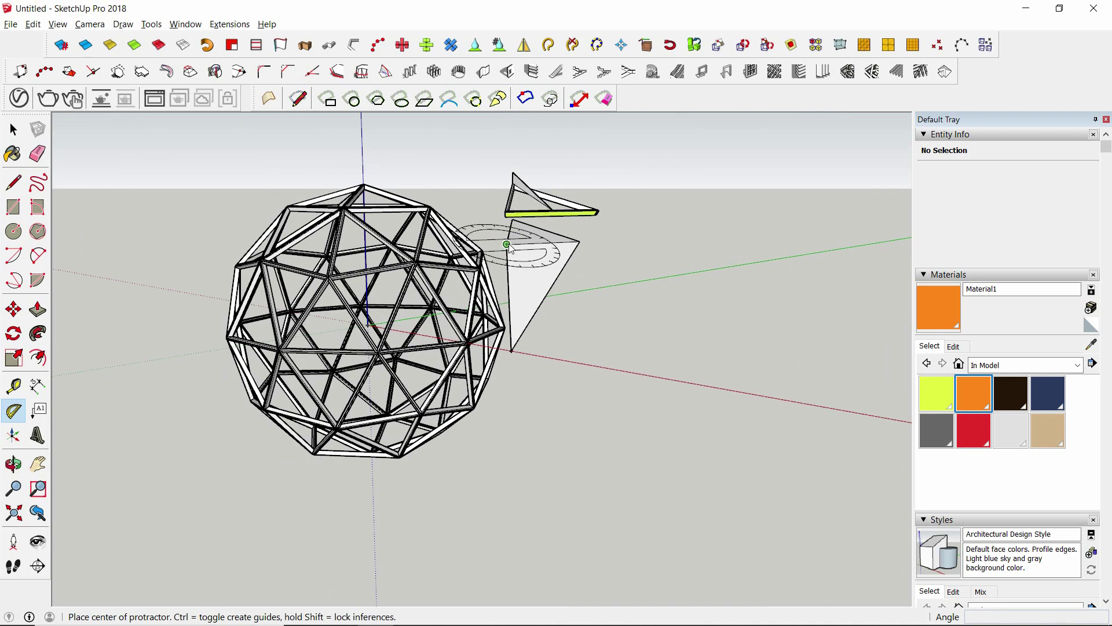
Step: Start a second protractor measurement at the beam's lower corner, aligned along its edge
mouse_move(510, 248)
middle_down()
mouse_move(520, 261)
mouse_move(504, 269)
middle_up()
scroll(441, 325, up, 6)
key(space)
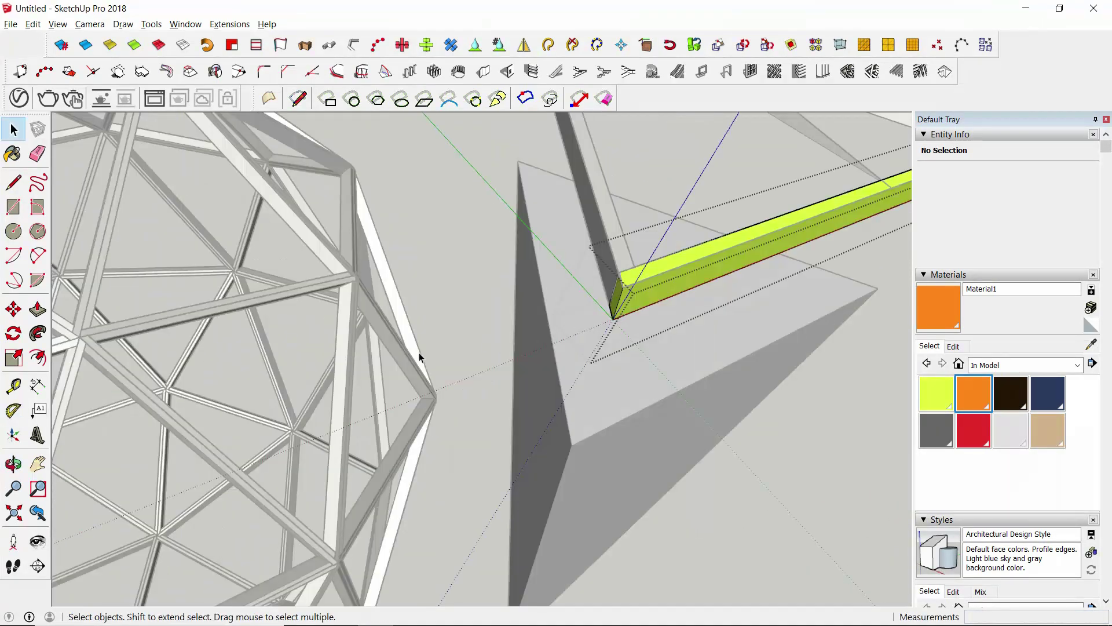
click(13, 410)
scroll(618, 313, up, 2)
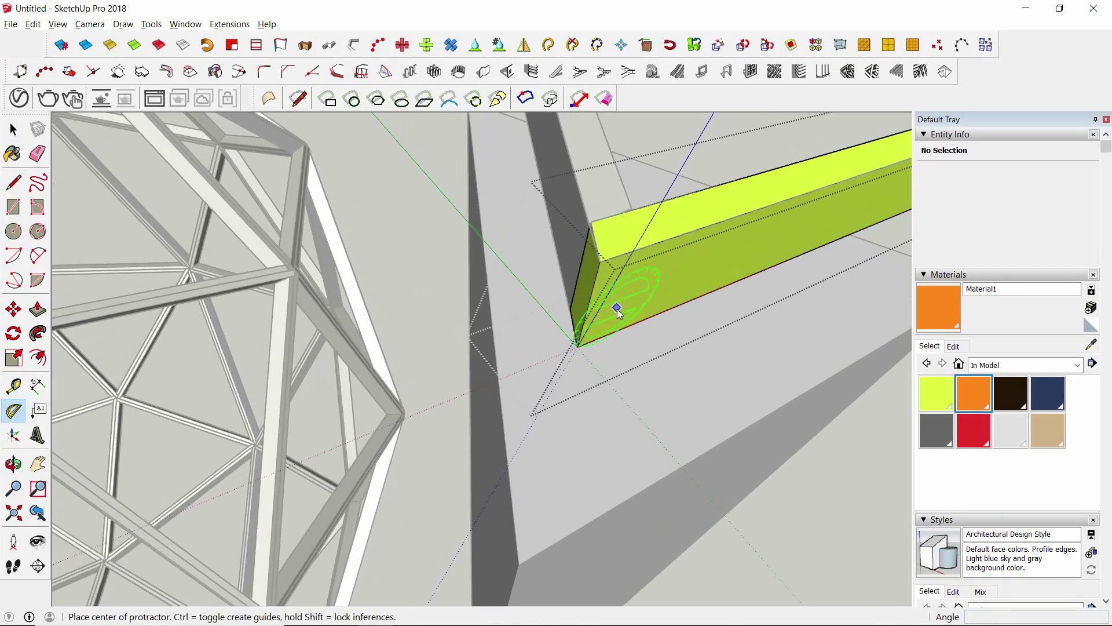
middle_drag(618, 313, 566, 330)
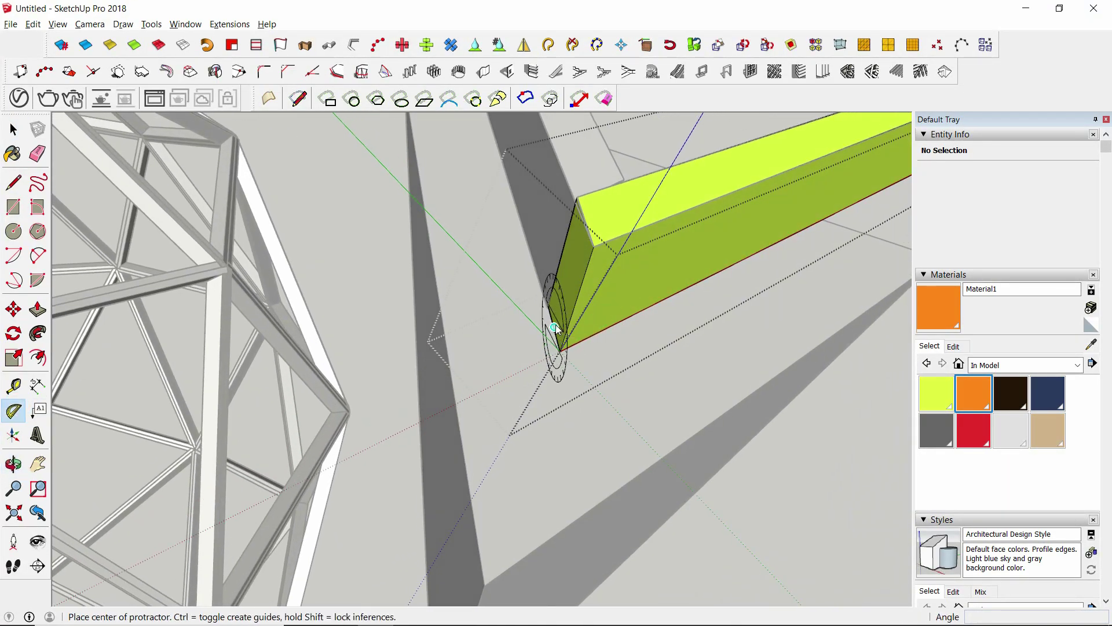
click(561, 351)
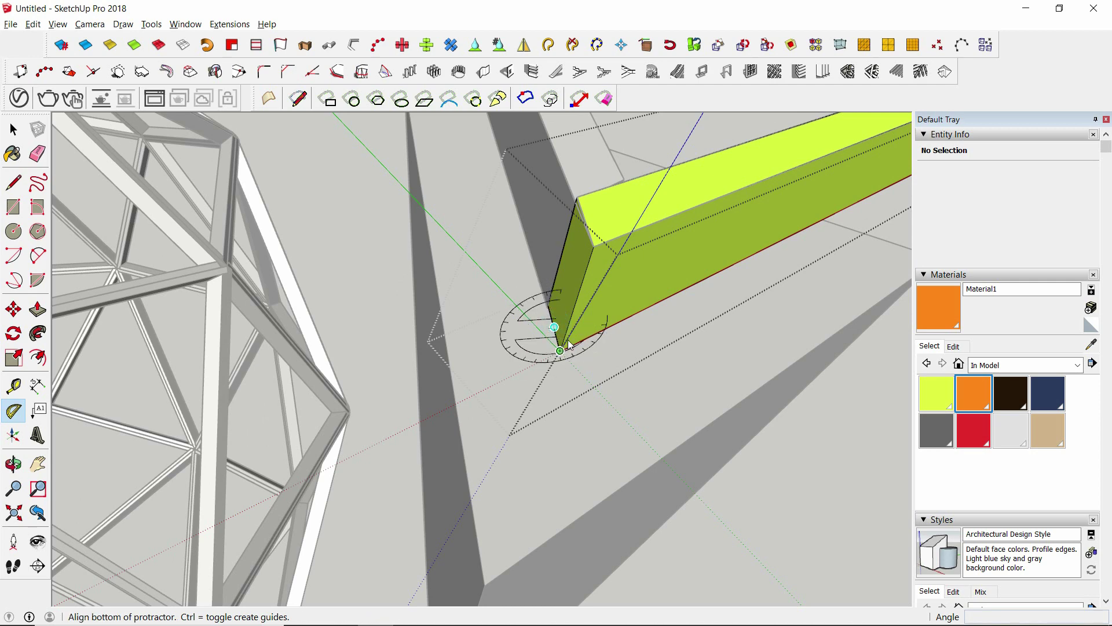
scroll(589, 234, up, 2)
click(590, 217)
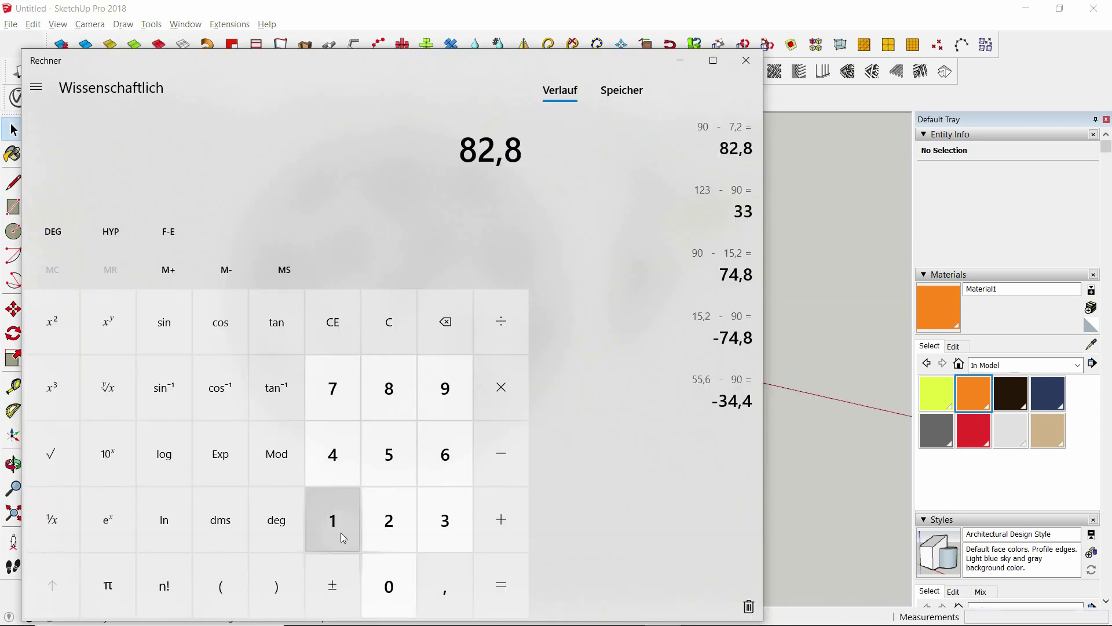
Step: Calculate 90 − 15,2 = 74,8 in Calculator, then minimize it
click(445, 391)
click(389, 585)
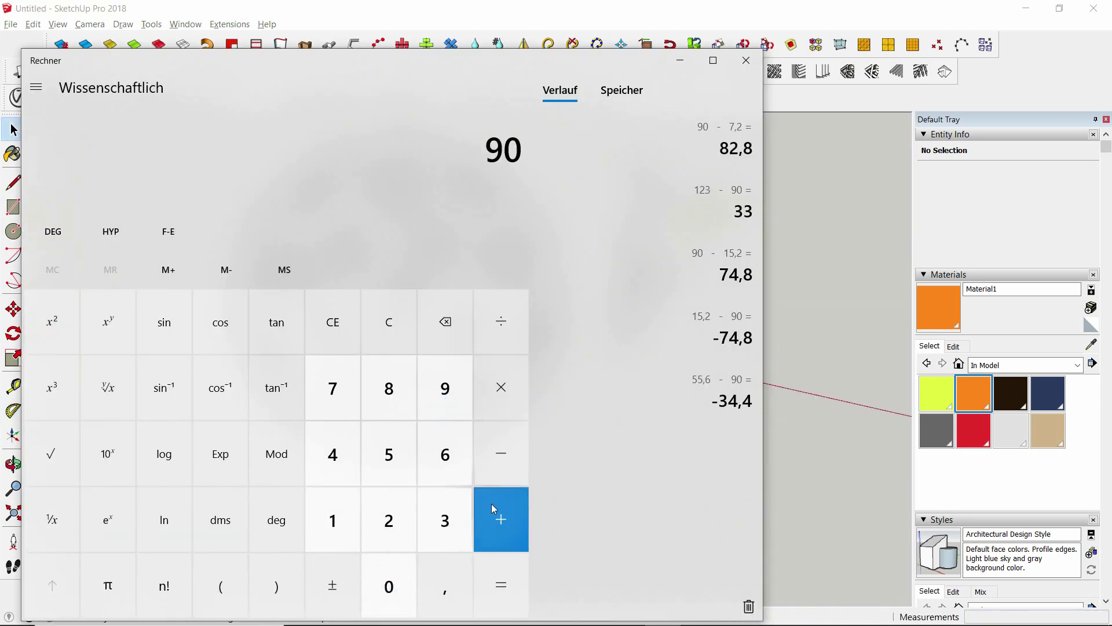
click(500, 458)
click(326, 528)
click(392, 459)
click(441, 579)
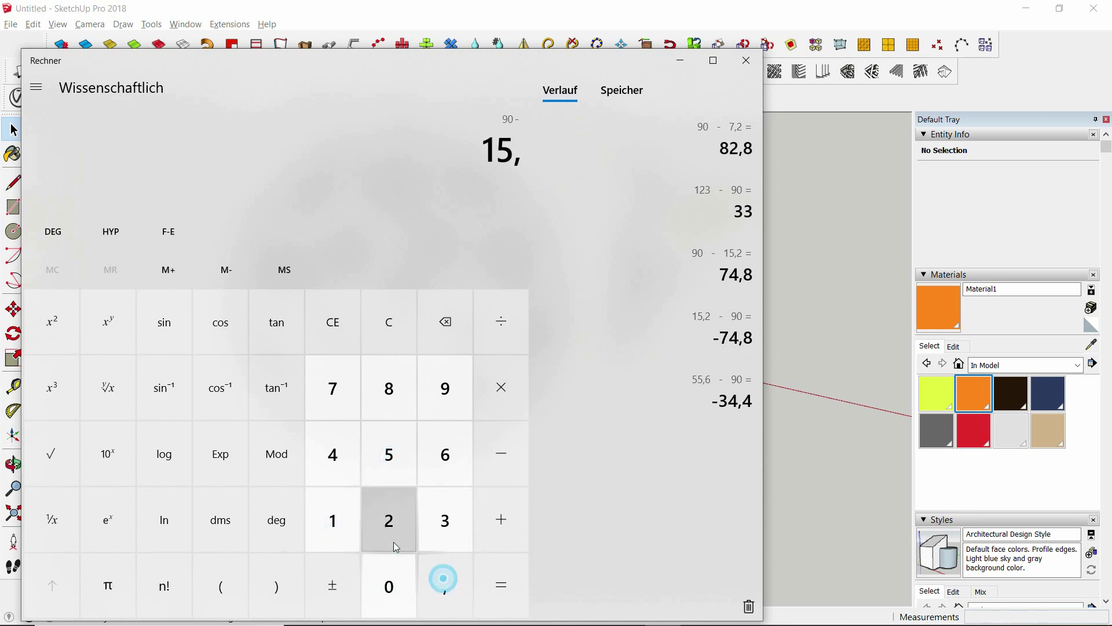
click(389, 520)
click(517, 589)
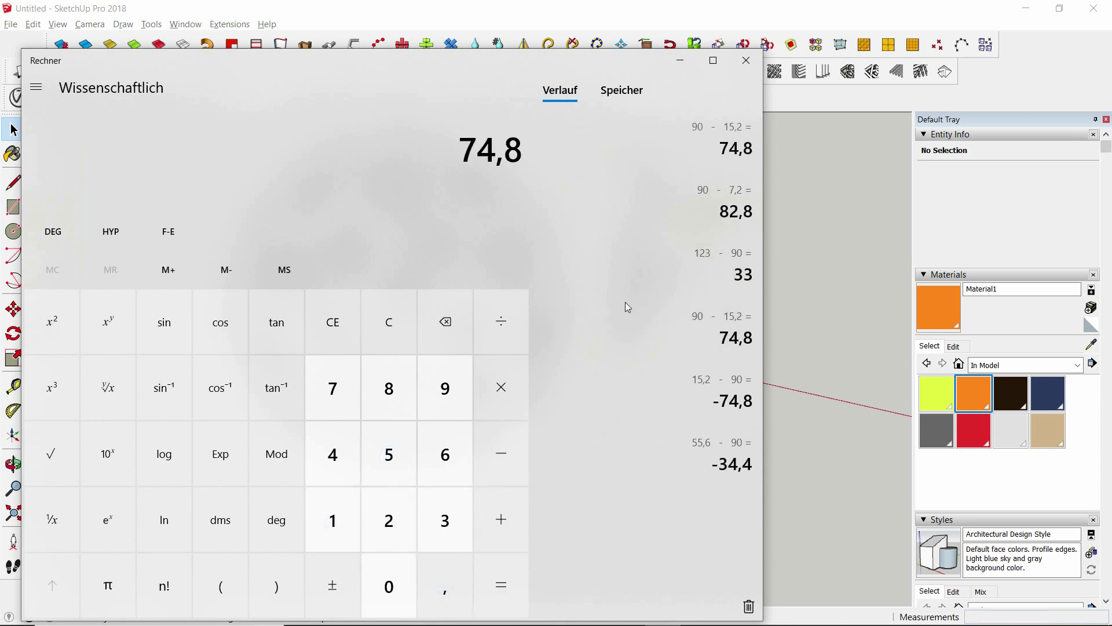
click(681, 60)
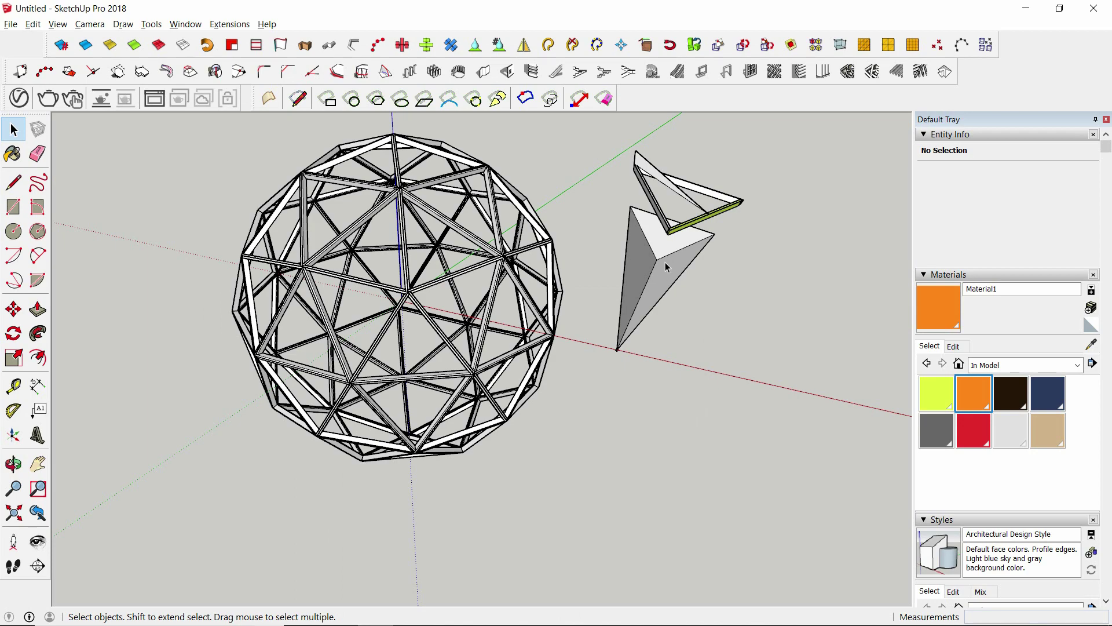
Step: Recheck the 74,8 result and finish the 74,8° text label at the beam end
scroll(671, 258, up, 8)
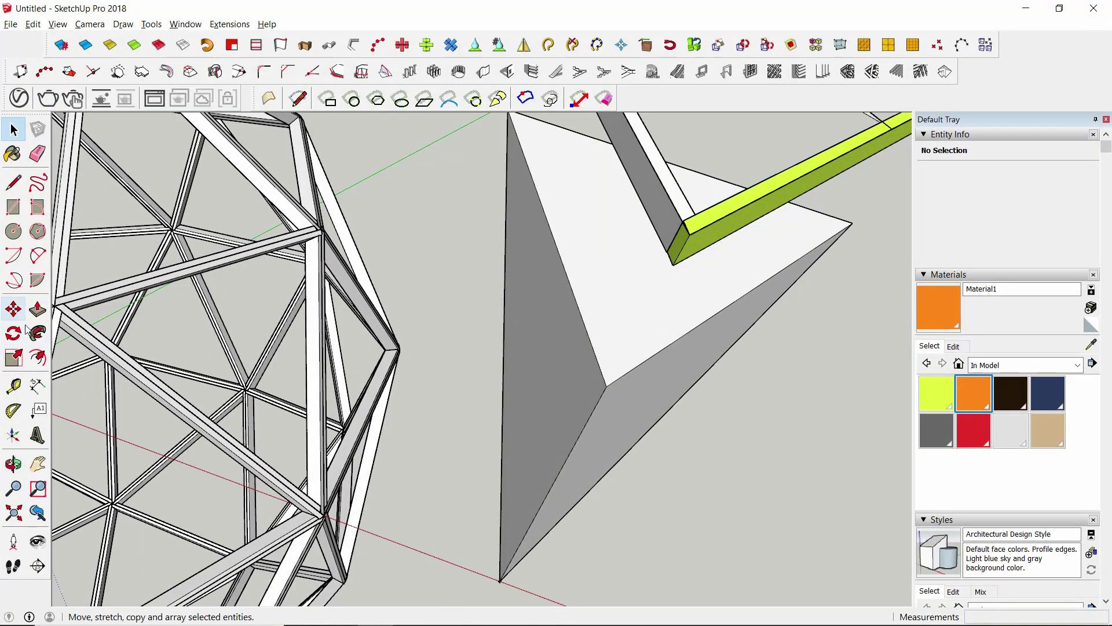
mouse_move(351, 624)
click(663, 611)
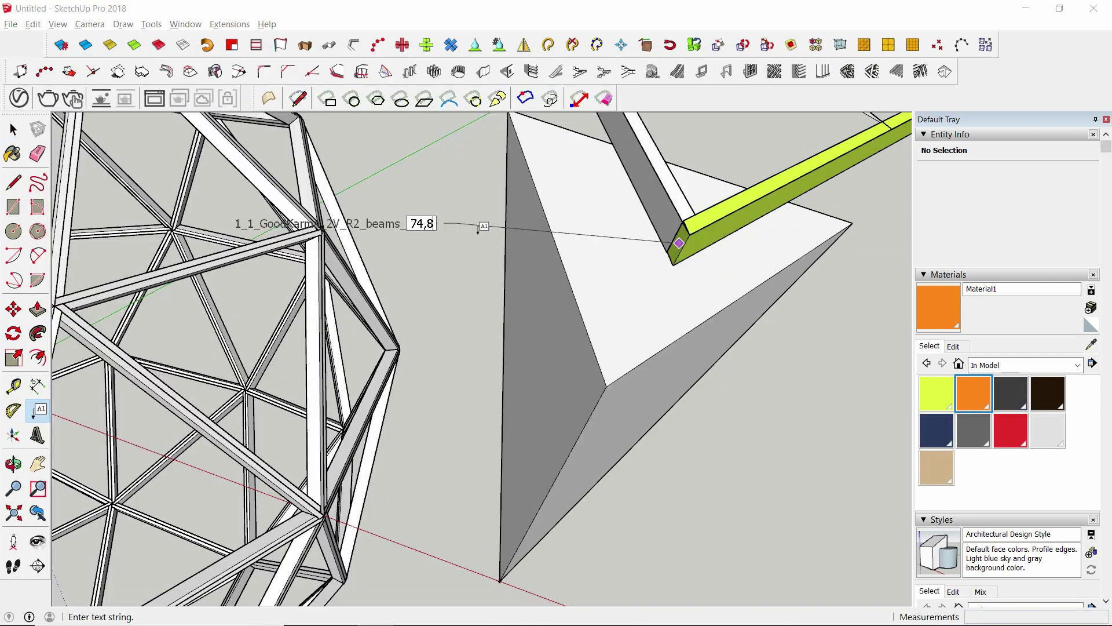
text(°)
click(443, 174)
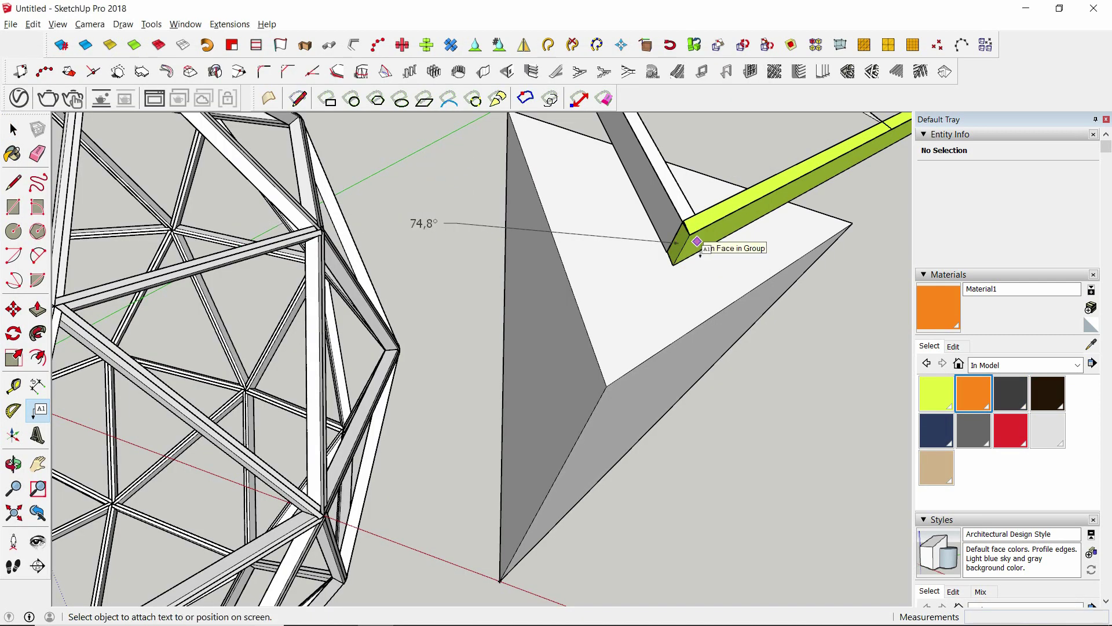
Step: Add text labels reading 72° on the beam's face and 33° on its end
click(698, 247)
click(787, 167)
text(72°)
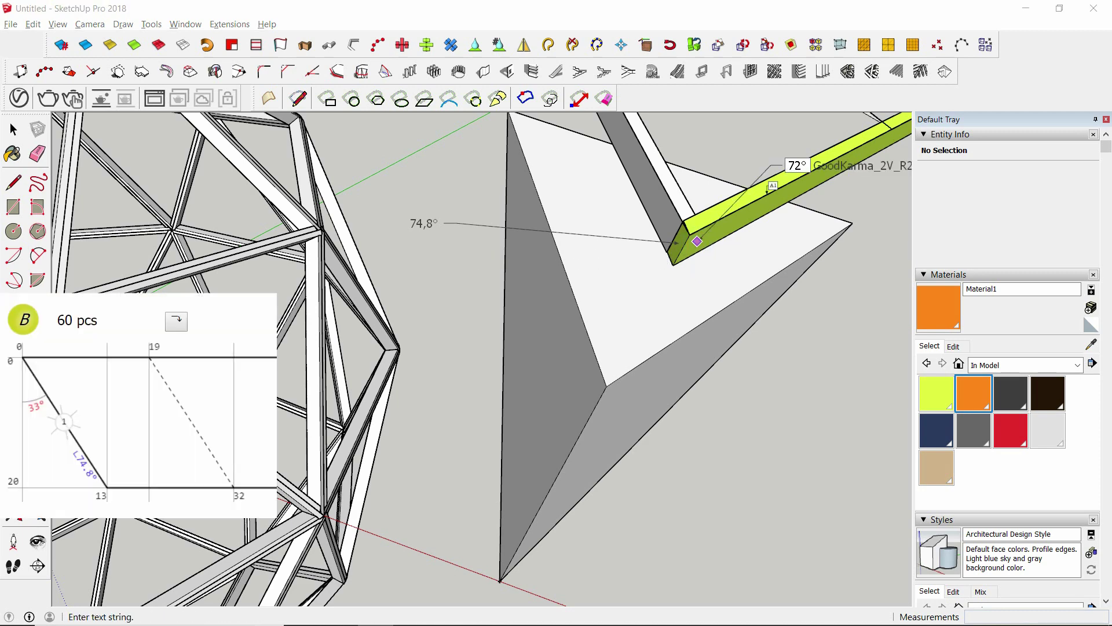
click(810, 352)
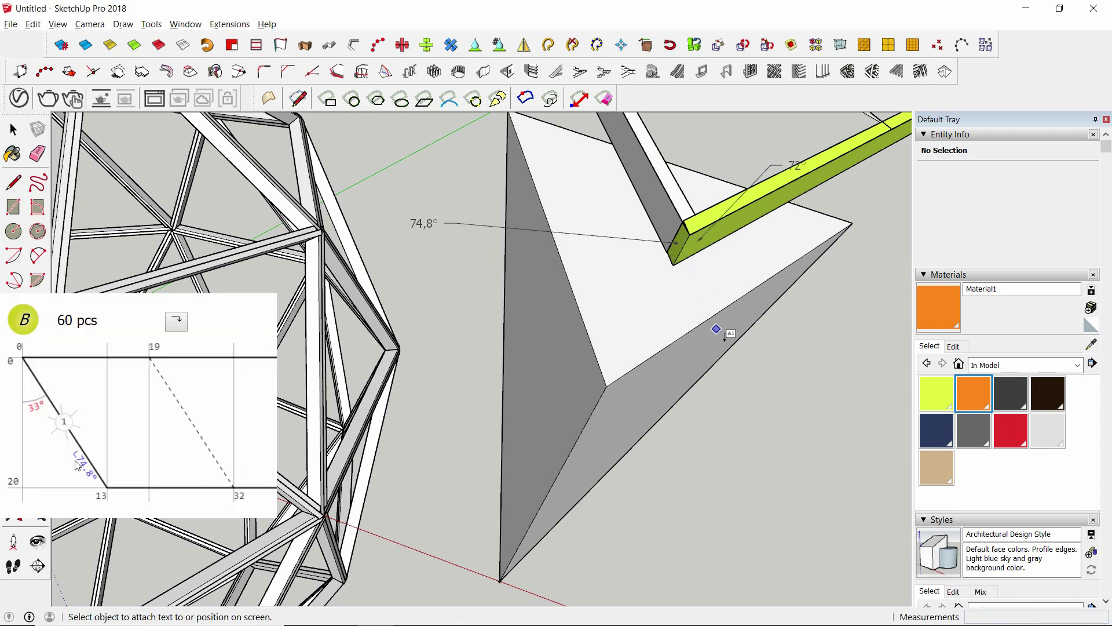
middle_drag(723, 330, 714, 200)
scroll(703, 331, up, 3)
click(713, 269)
click(747, 264)
text(33°)
click(770, 206)
scroll(714, 200, down, 5)
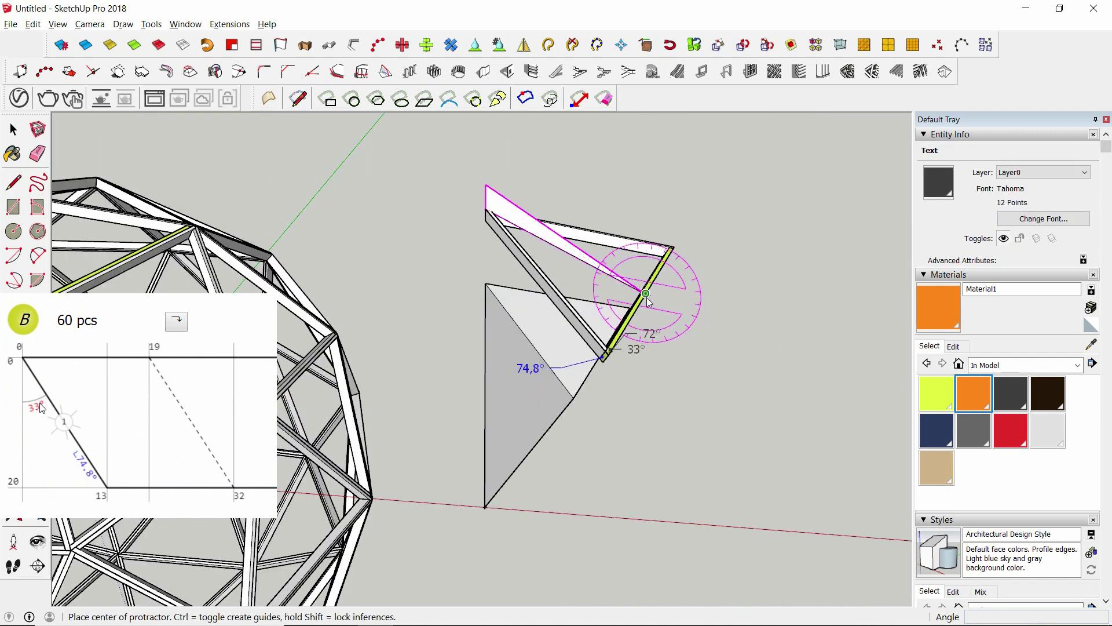
Step: Start a protractor measurement on the green beam, then cancel it
click(646, 293)
click(486, 185)
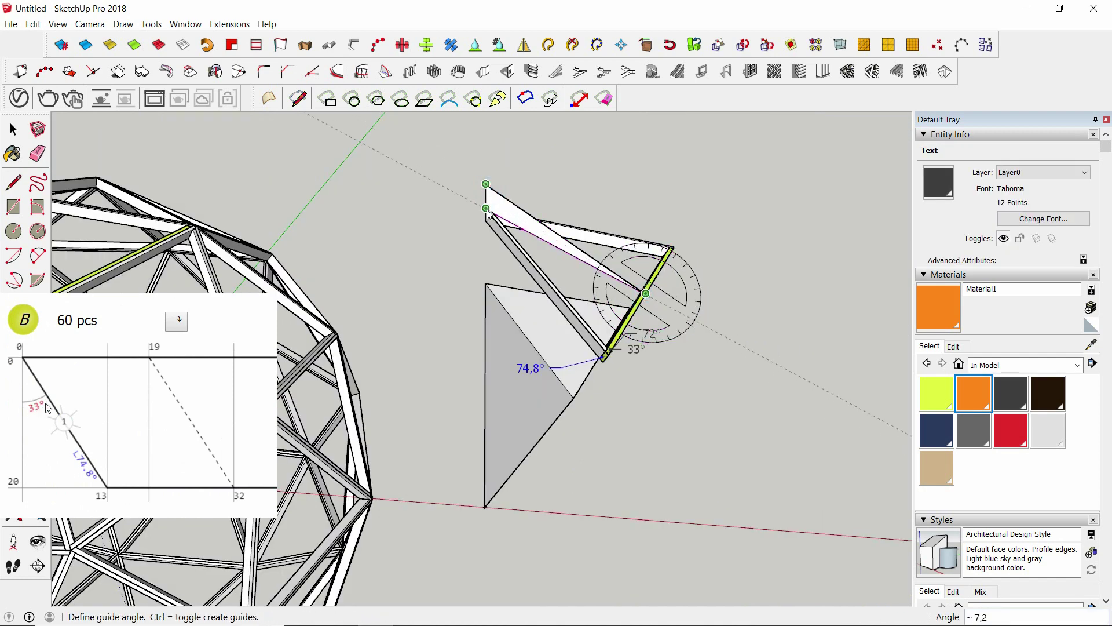
key(Escape)
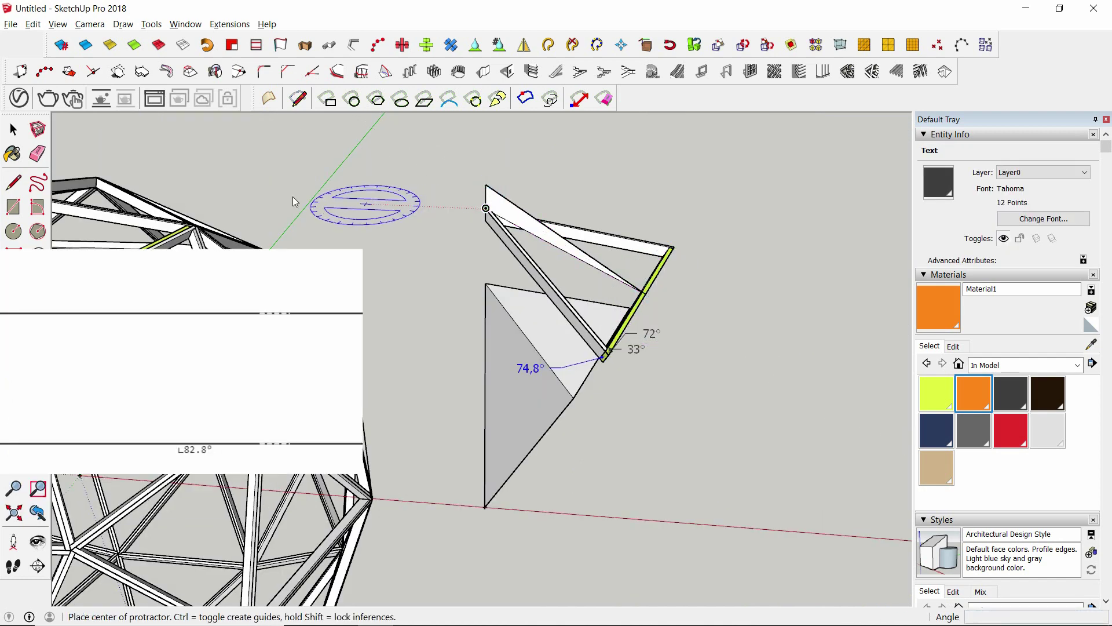
Step: Add an 82,8° text label with a leader on the beam's upper end face
click(37, 402)
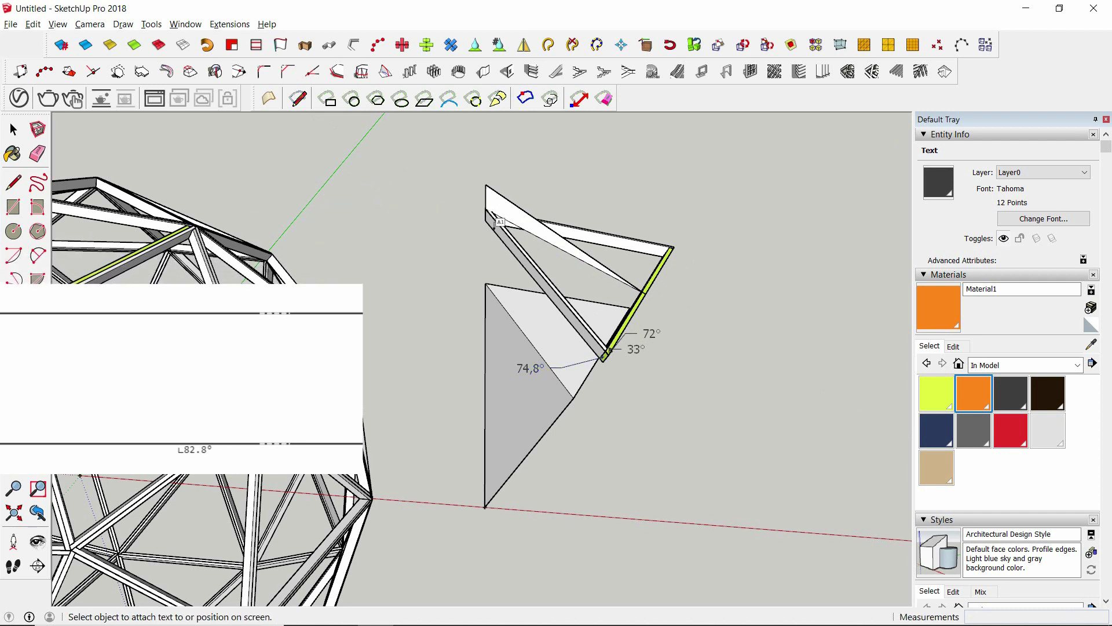
click(514, 210)
click(528, 187)
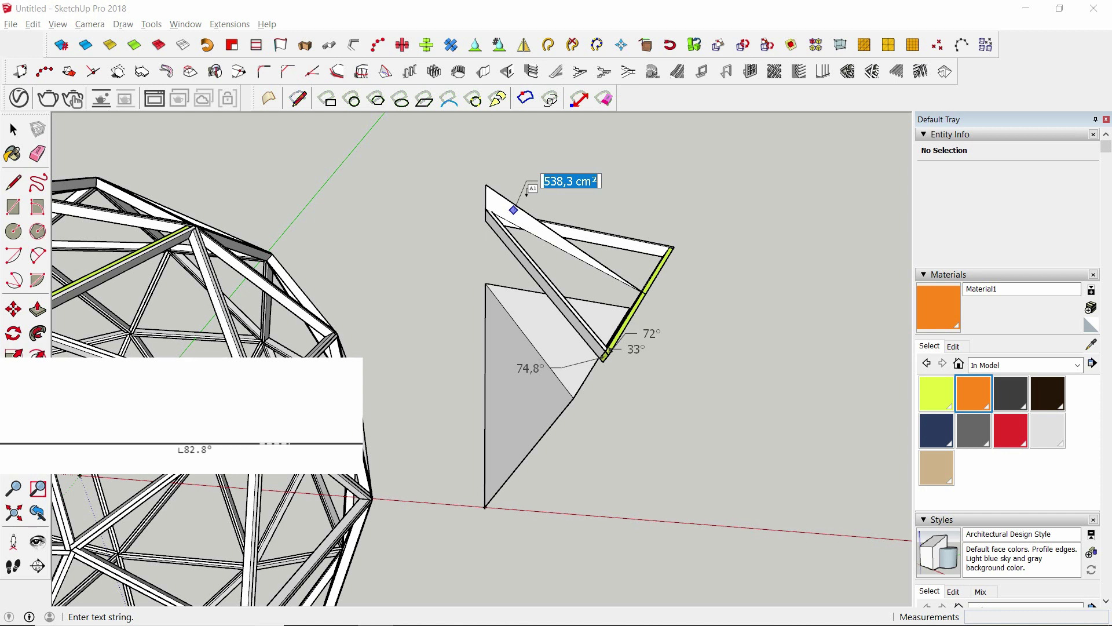
text(82)
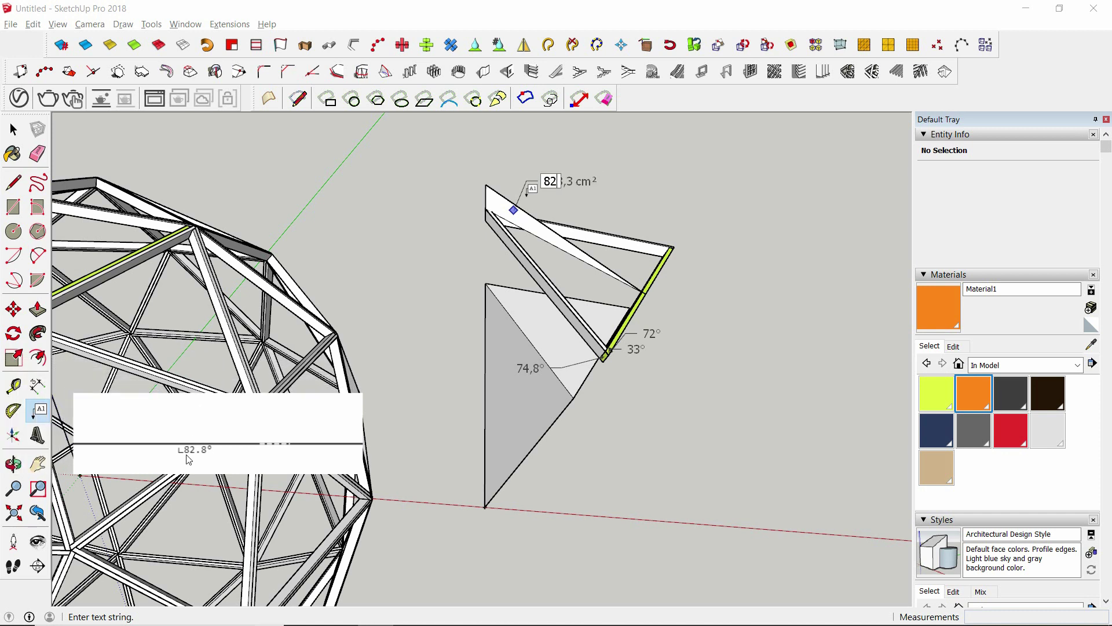
text(,8°)
key(Delete)
key(Delete)
key(Delete)
key(Delete)
click(496, 166)
middle_drag(361, 370, 553, 428)
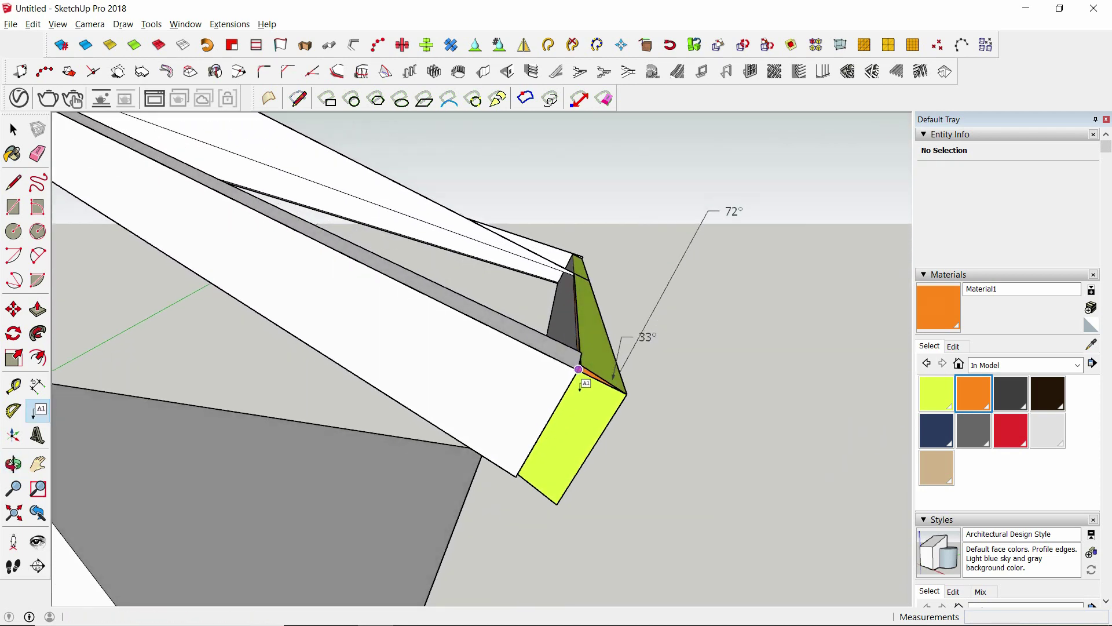
Step: Select two long beam edges to confirm a length of about 109,3 cm
key(space)
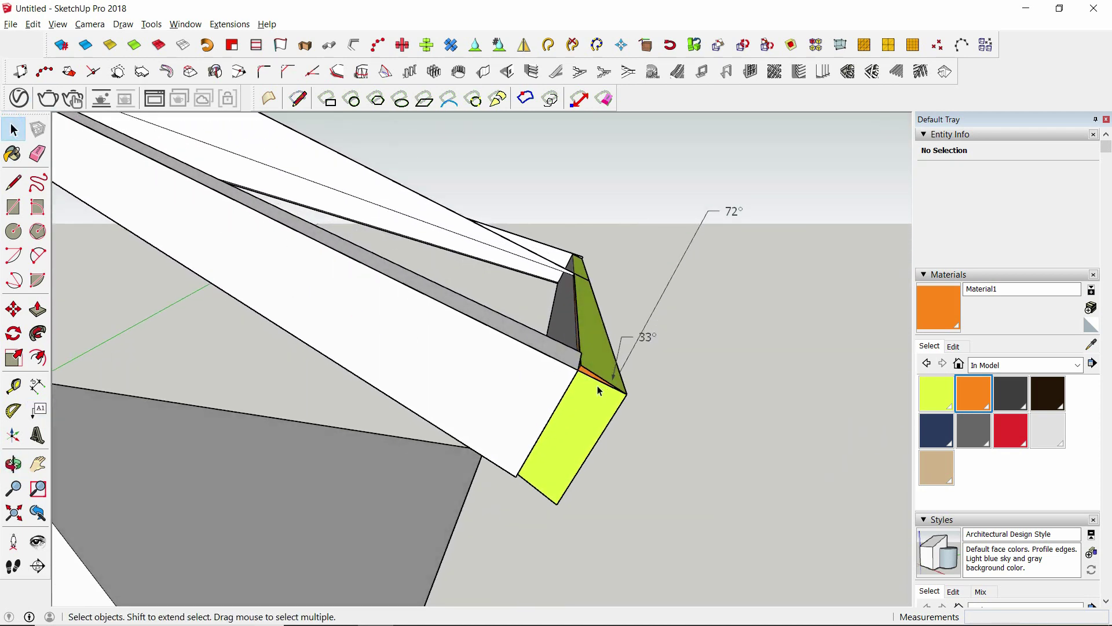
click(582, 382)
shift+click(565, 370)
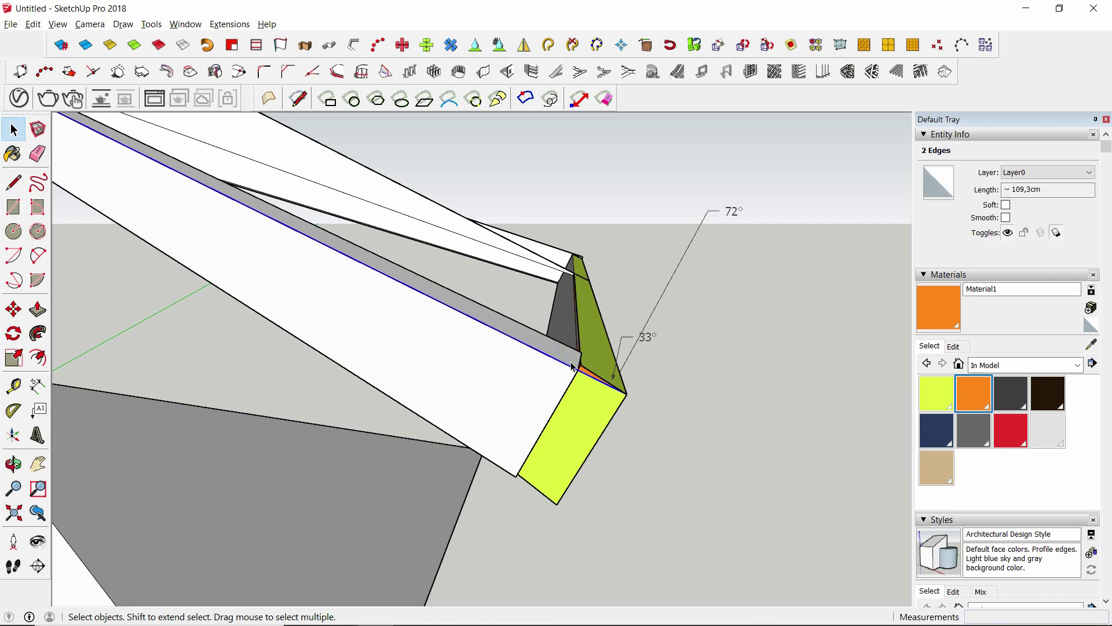
Step: Orbit, pan and zoom out to see the whole beam end with its four labels
middle_drag(177, 185, 228, 224)
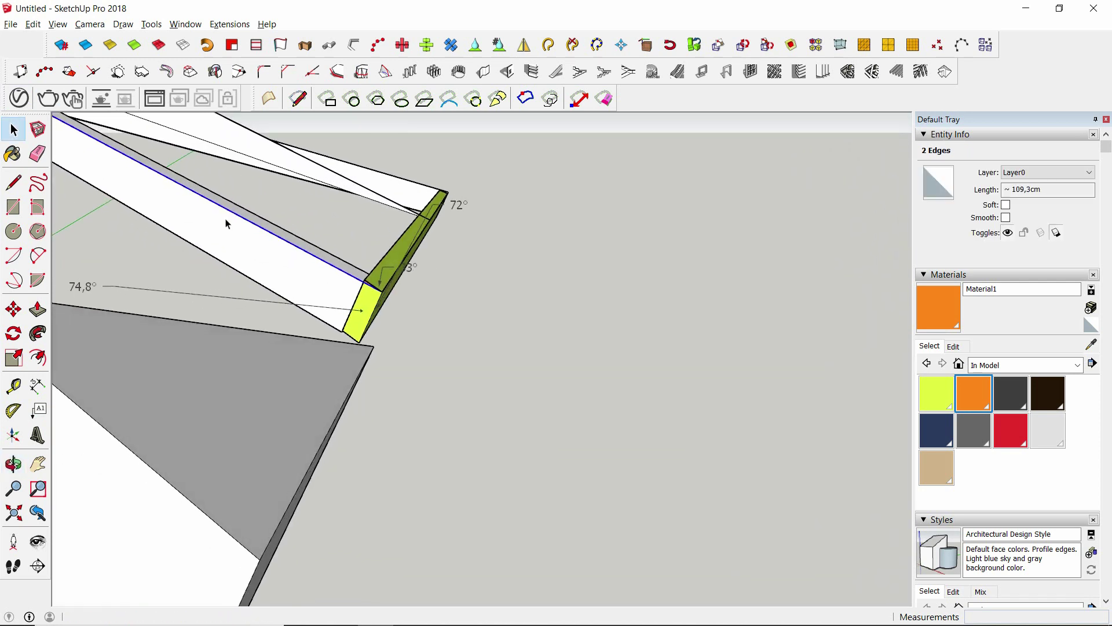
click(38, 464)
drag(124, 410, 417, 418)
scroll(418, 418, down, 4)
middle_drag(413, 400, 373, 276)
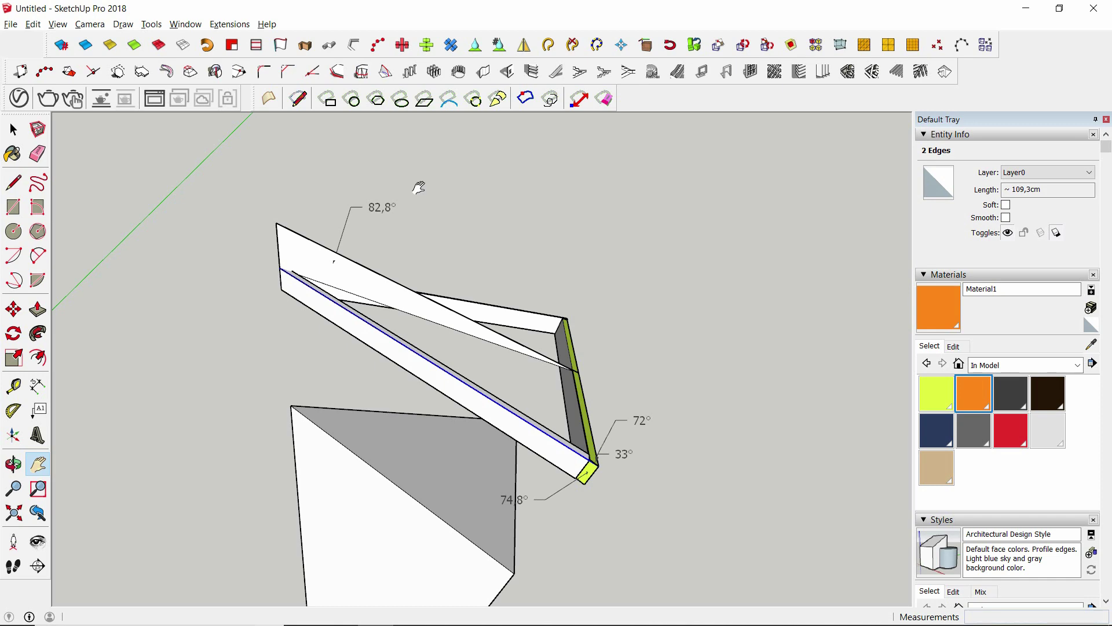
scroll(419, 187, down, 6)
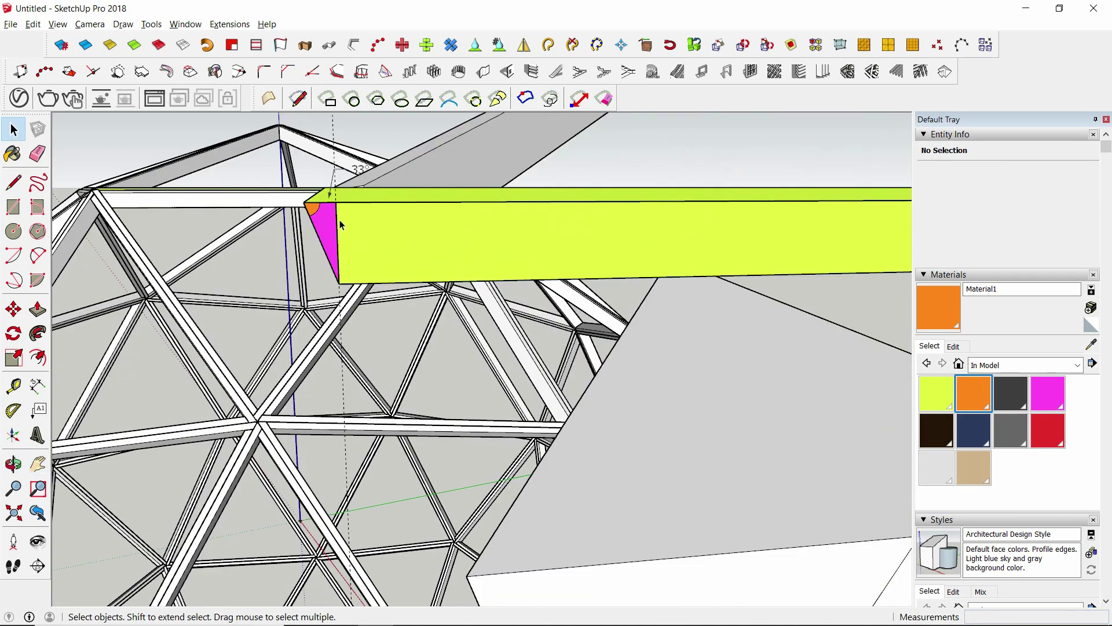
Step: Select the short beam-end edges to read their lengths in Entity Info
scroll(340, 225, down, 4)
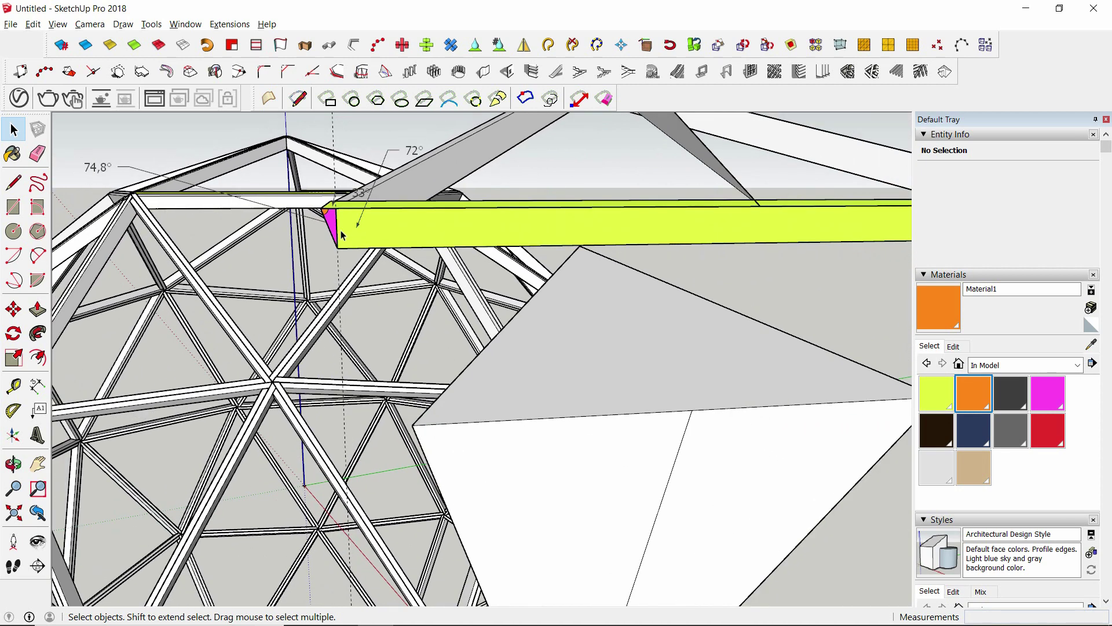
click(340, 232)
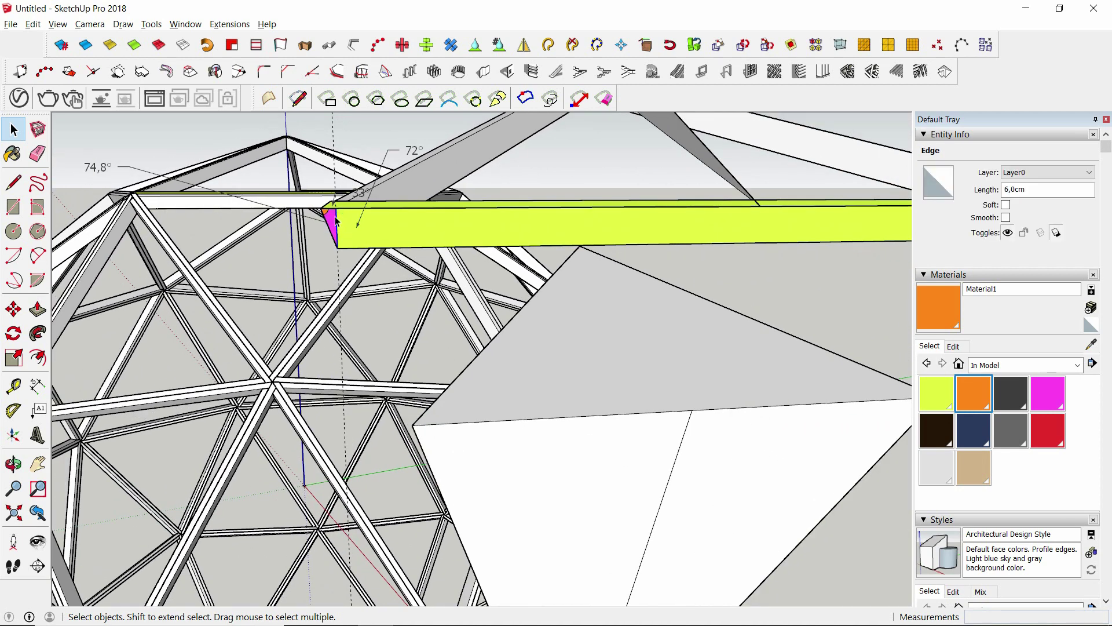
click(335, 219)
scroll(335, 219, up, 4)
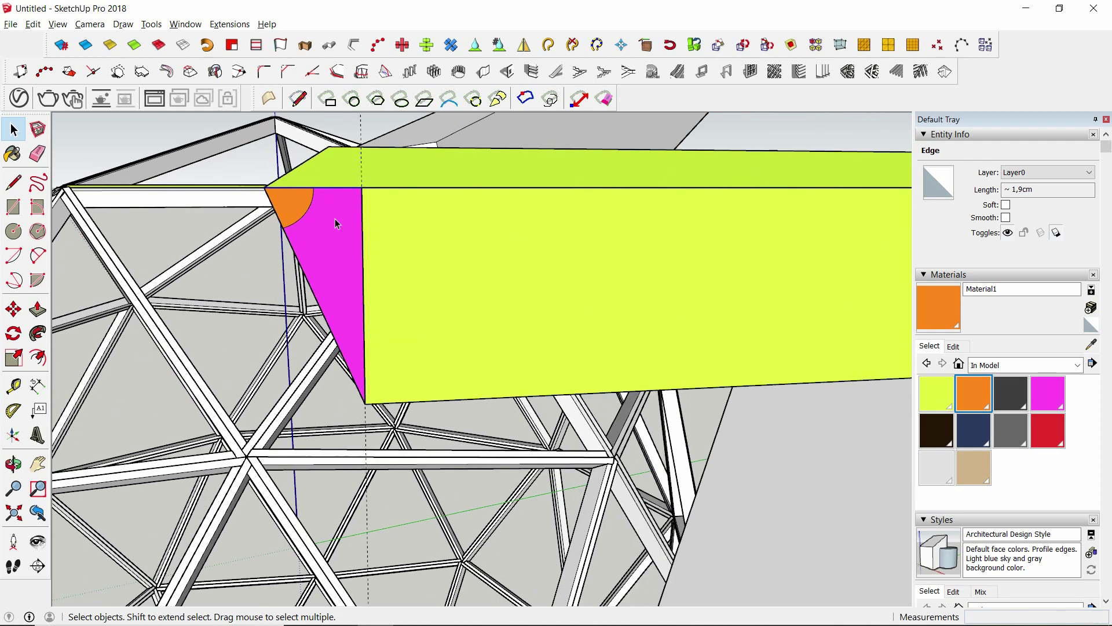
scroll(288, 219, down, 2)
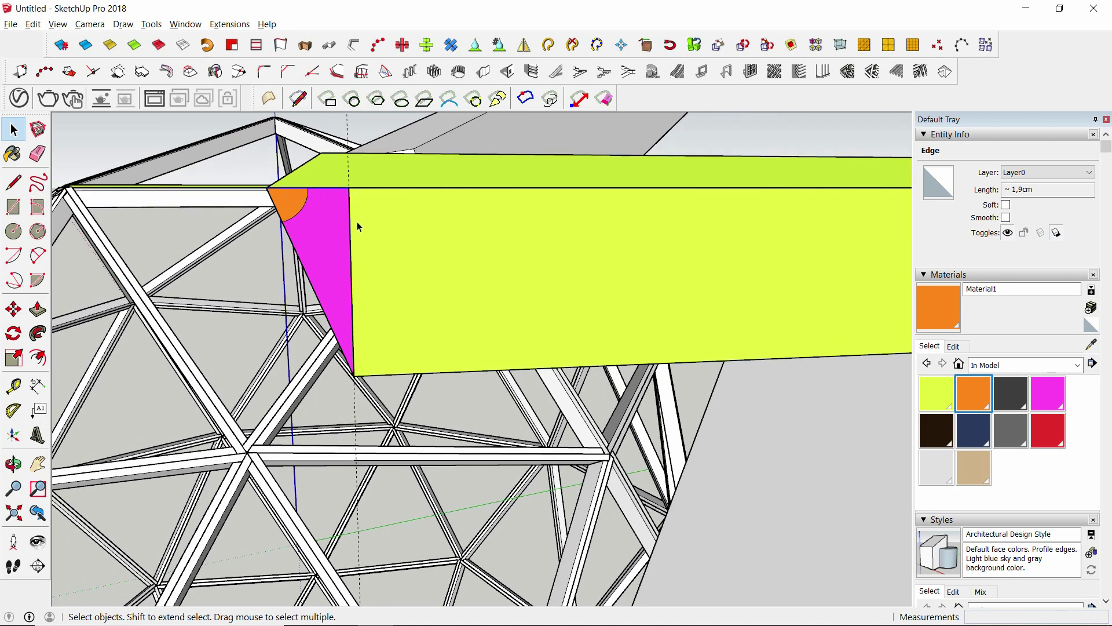
scroll(351, 220, down, 8)
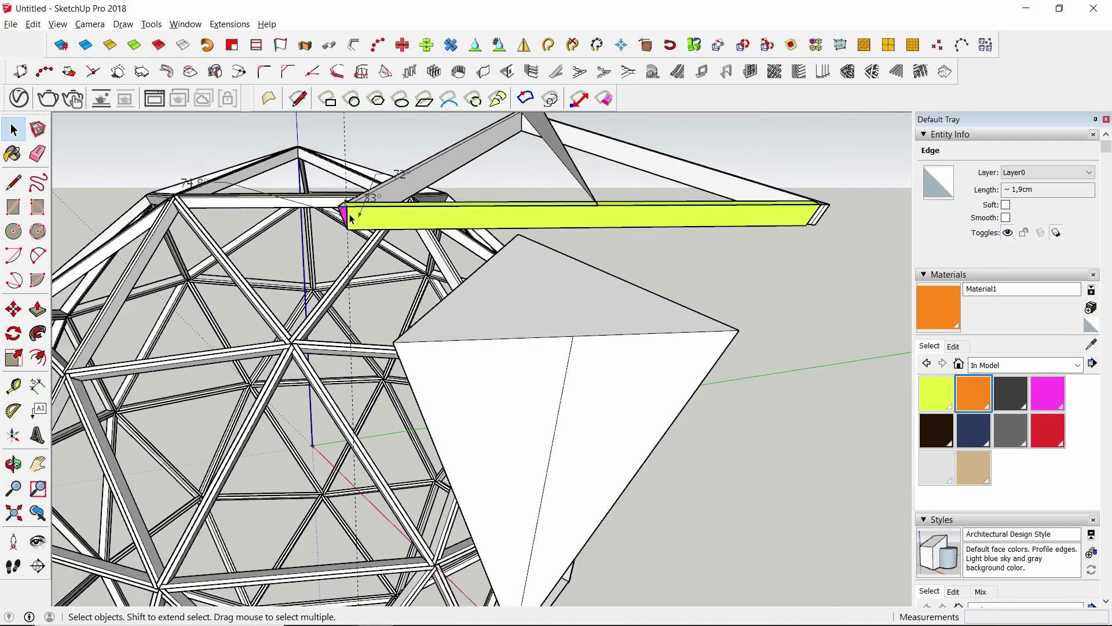
Step: Select the pyramid's face and edges, reading lengths of about 49,0 cm and 150,7 cm
click(427, 346)
scroll(427, 347, up, 3)
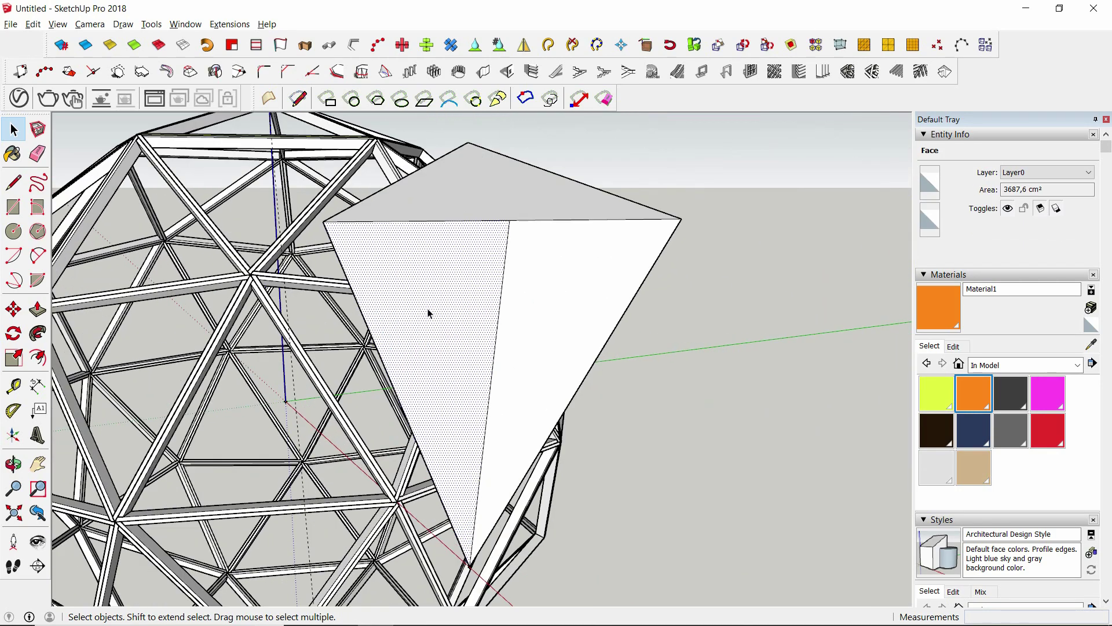
scroll(429, 314, down, 2)
click(428, 249)
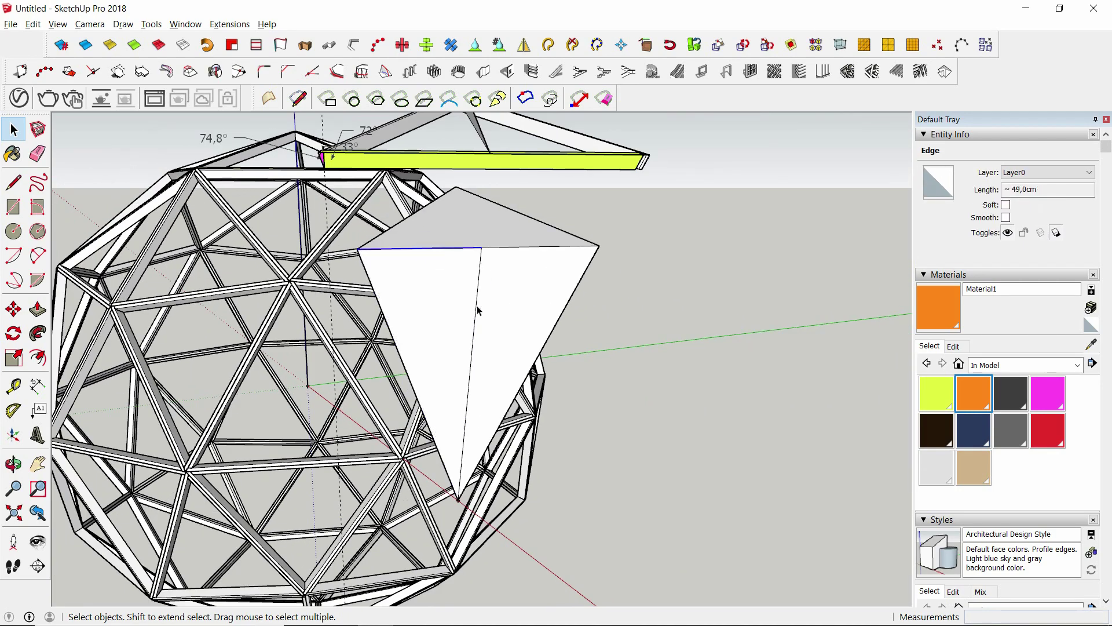
click(476, 308)
click(422, 249)
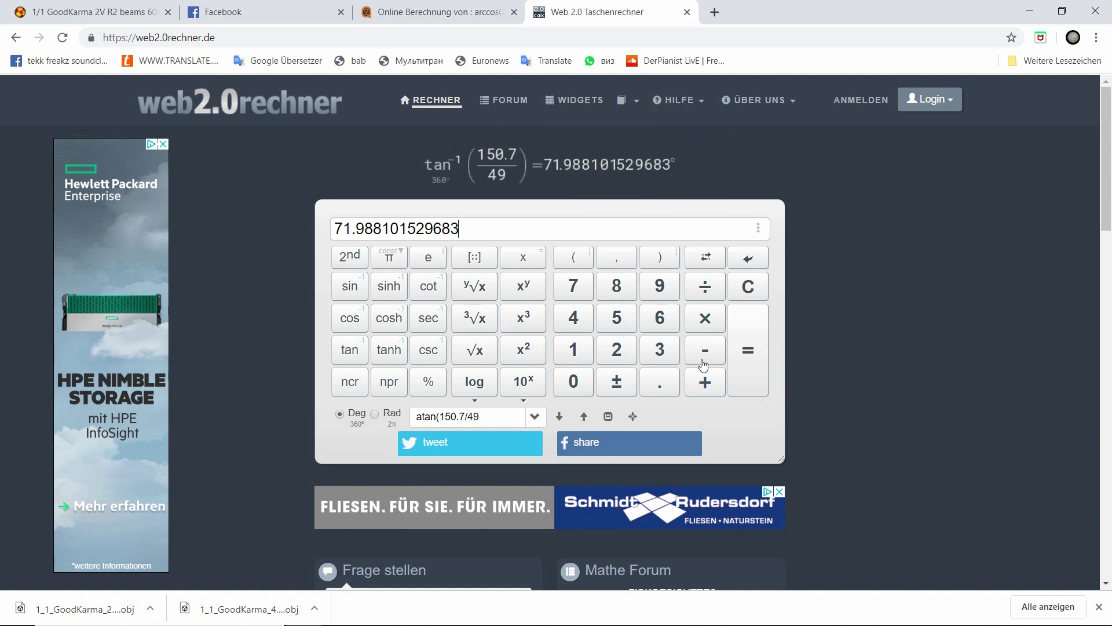
Step: Return to SketchUp after computing atan(150.7/49) ≈ 71.99° online
mouse_move(573, 618)
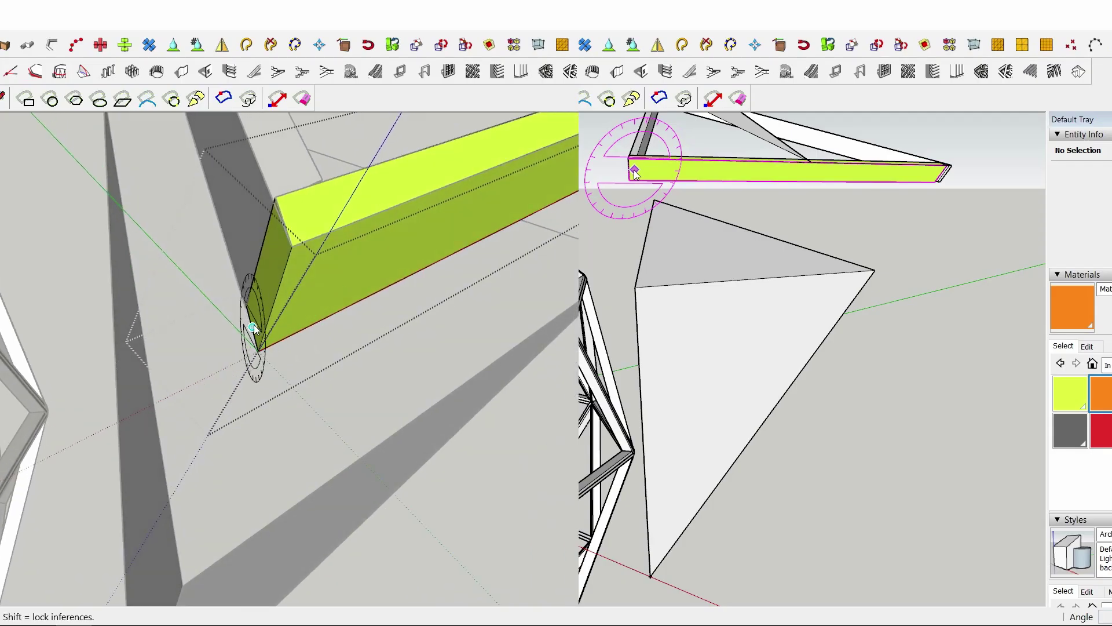
Step: Set the rotation pivot at the beam's lower corner and the start reference on its edge
click(252, 327)
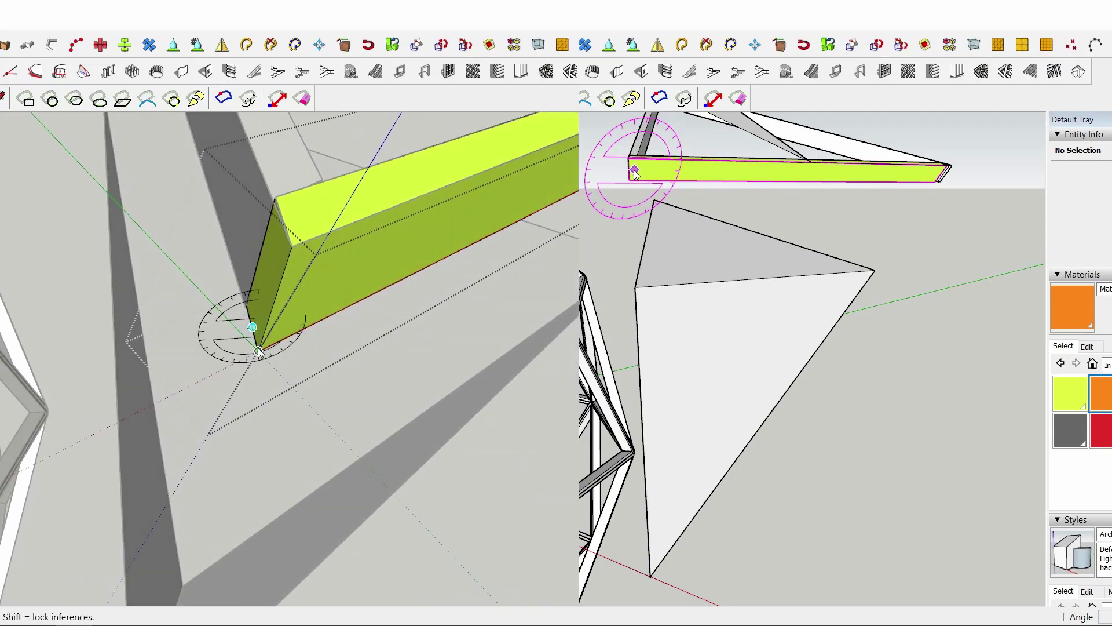
scroll(288, 216, up, 3)
click(287, 217)
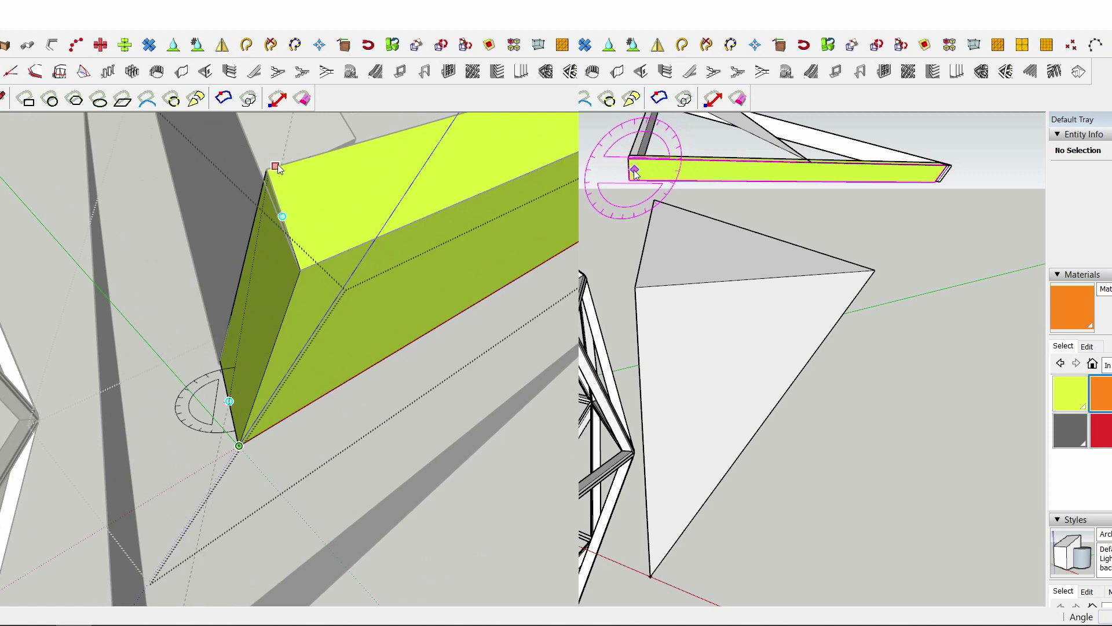